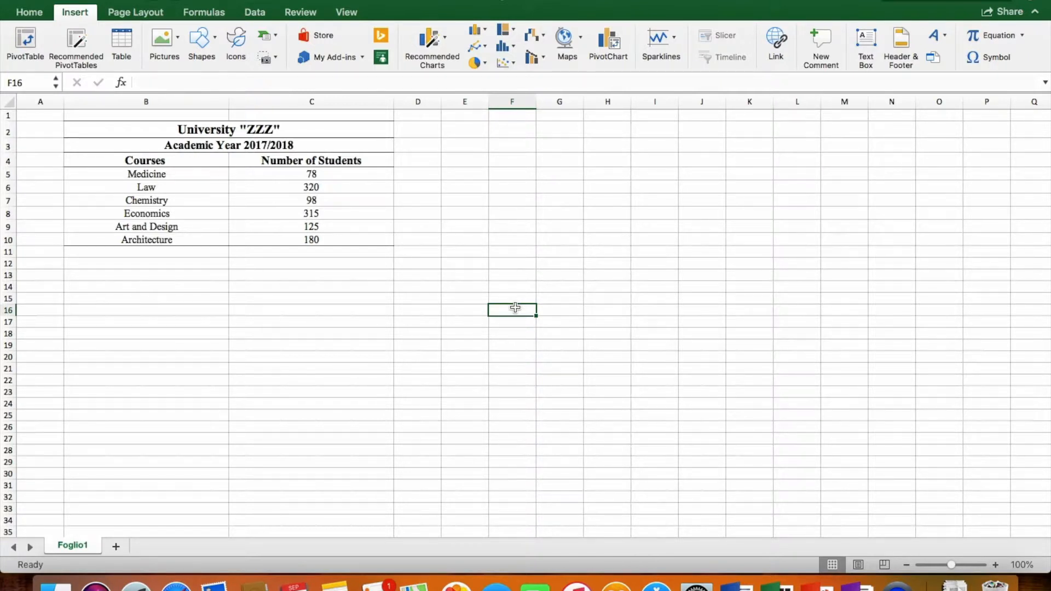
# Step: Insert a 2-D clustered column chart from the student numbers in C5:C10 and move it beside the table
pyautogui.hscroll(1, 512, 307)
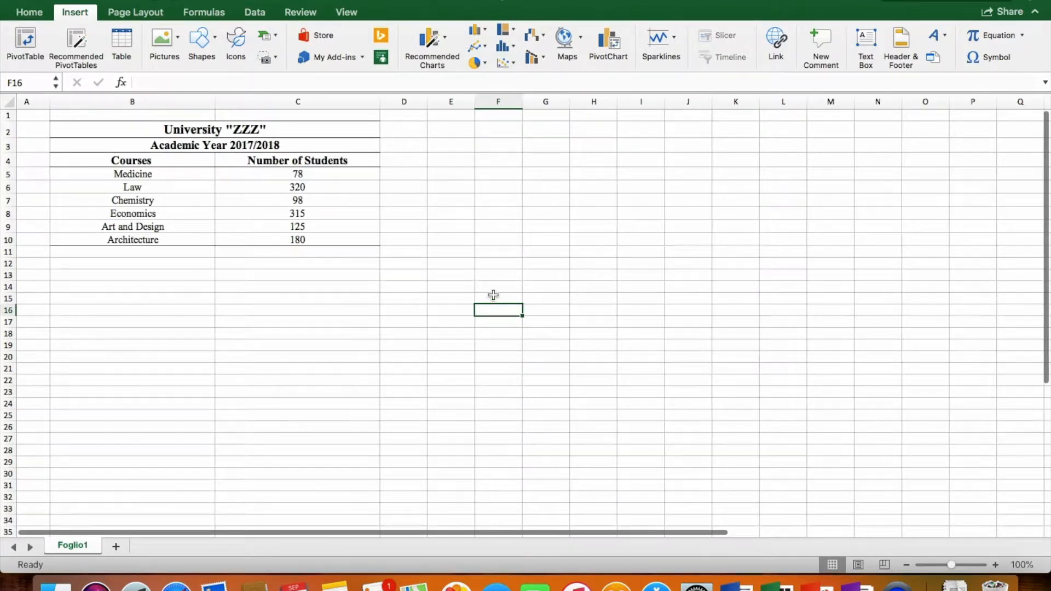
pyautogui.moveTo(336, 239); pyautogui.dragTo(339, 177)
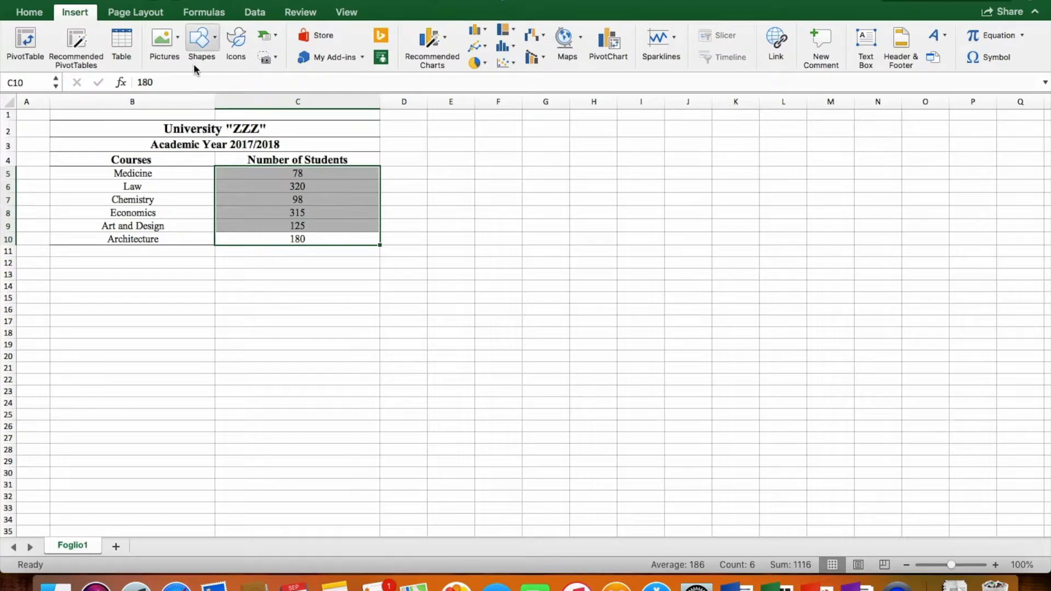
pyautogui.click(80, 16)
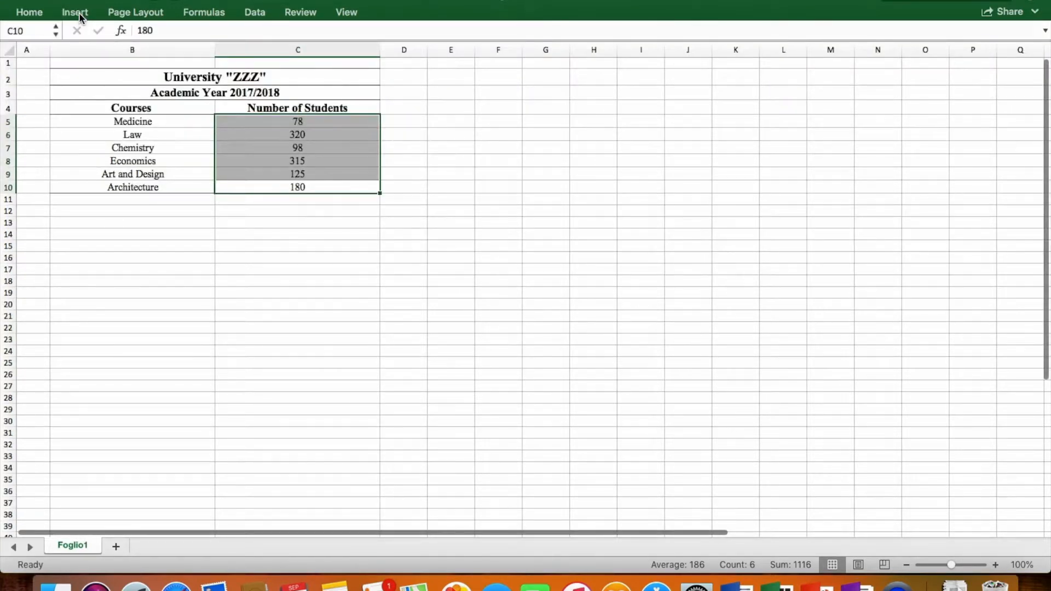
pyautogui.click(78, 14)
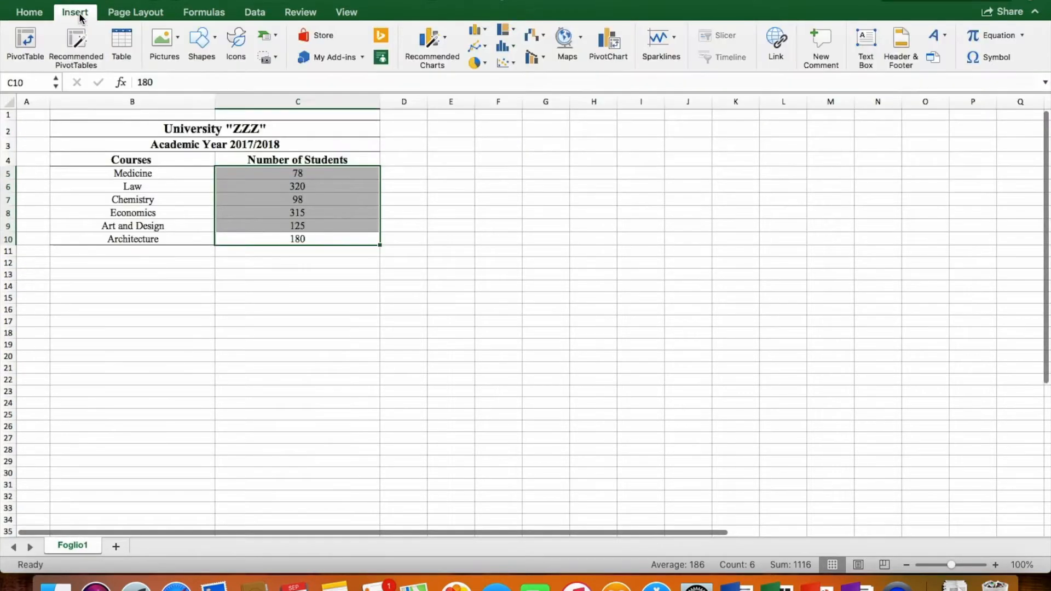
pyautogui.click(476, 34)
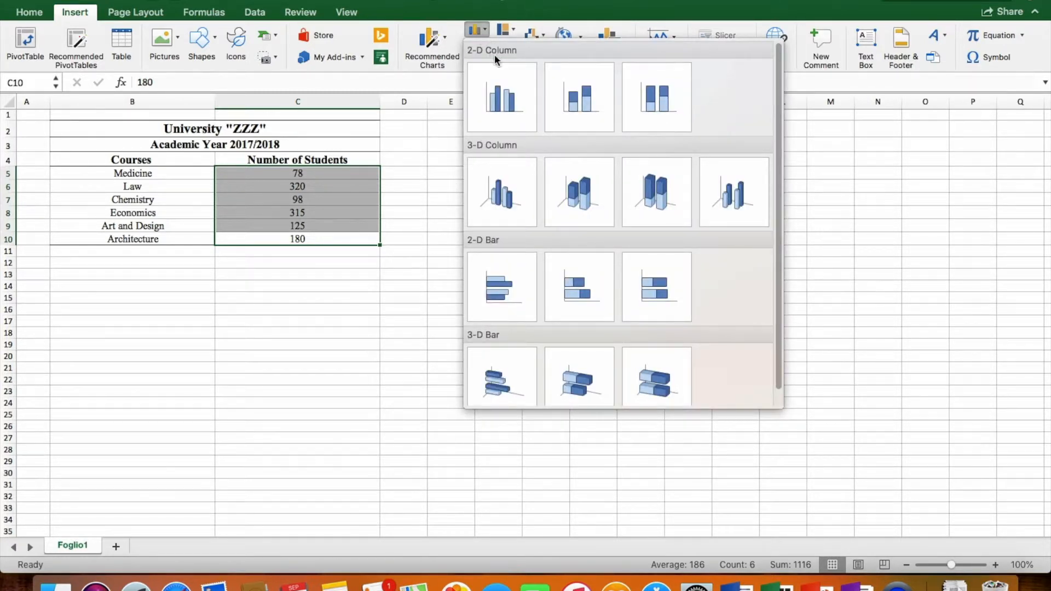
pyautogui.click(513, 94)
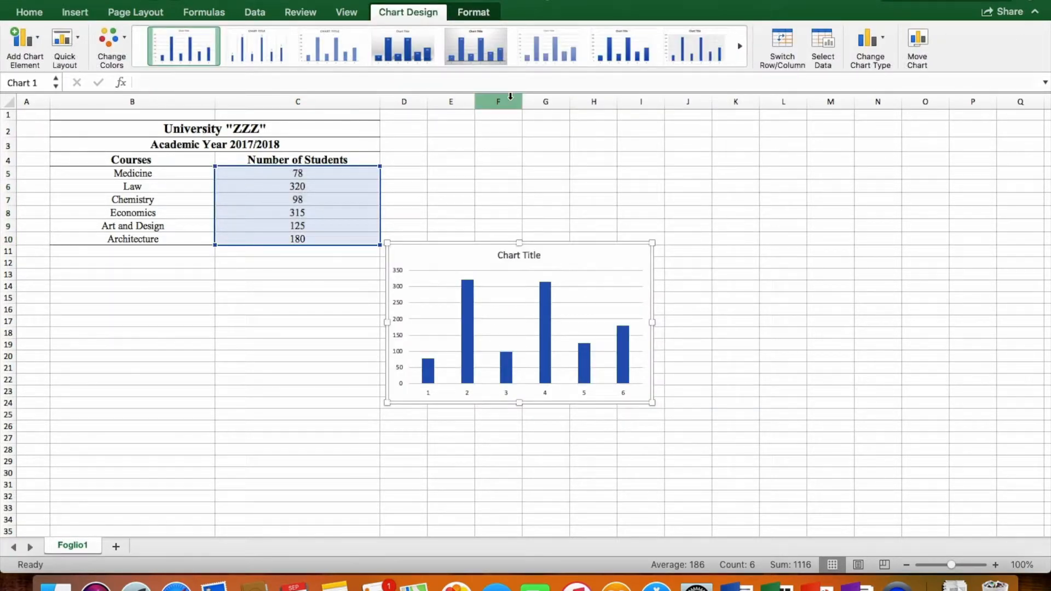
pyautogui.moveTo(454, 245); pyautogui.dragTo(493, 166)
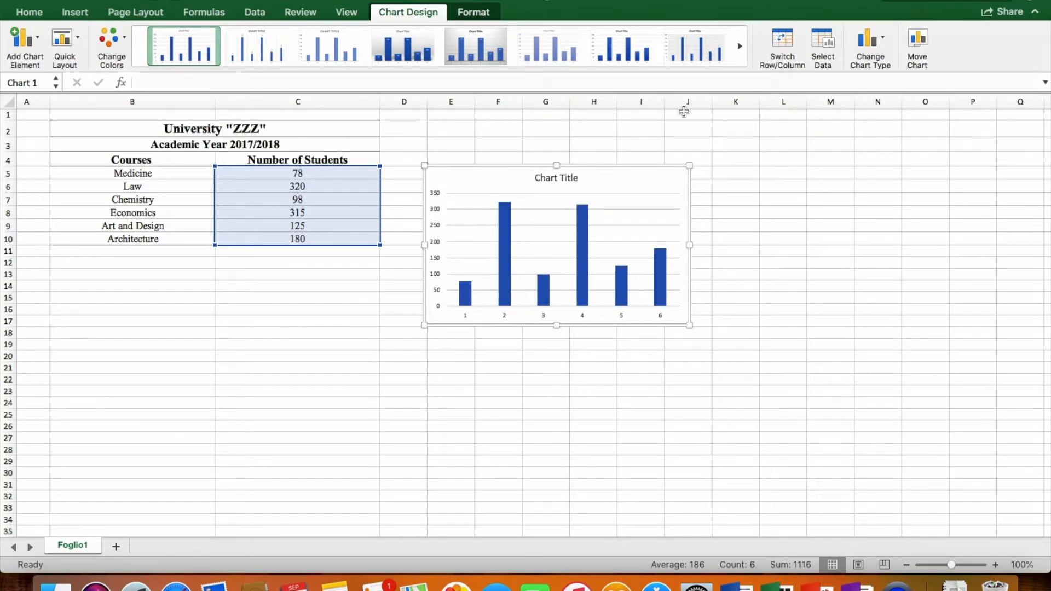
# Step: Set the chart's horizontal axis labels to the course names in B5:B10
pyautogui.click(822, 52)
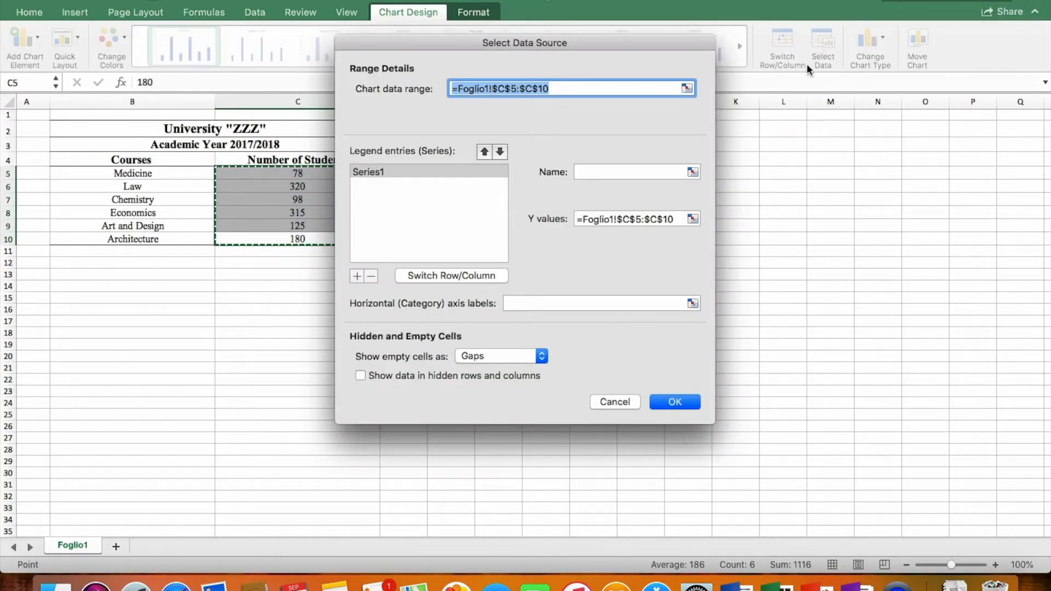
pyautogui.click(693, 302)
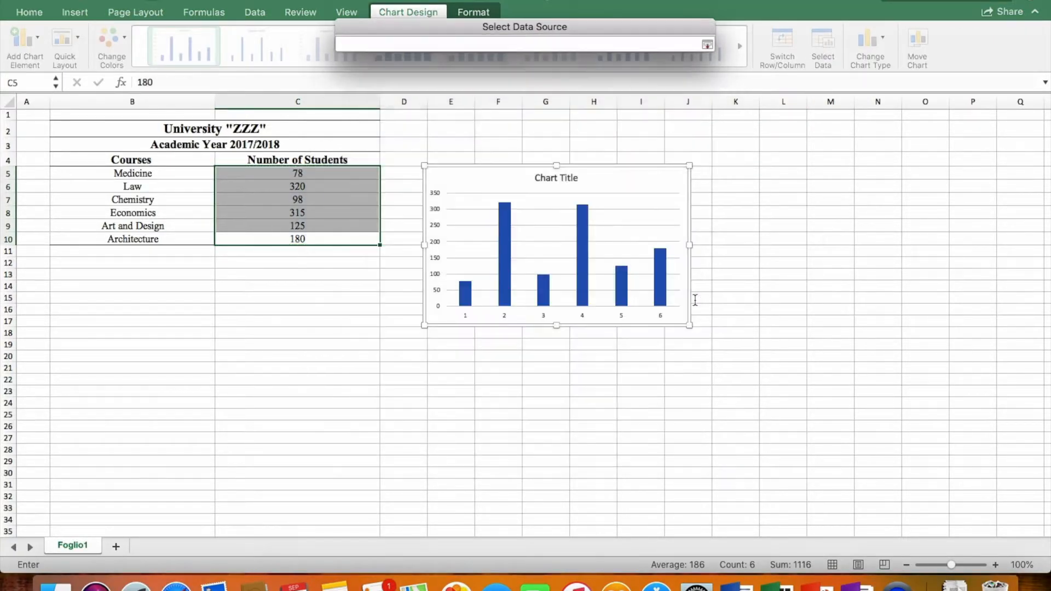
pyautogui.moveTo(178, 176); pyautogui.dragTo(207, 240)
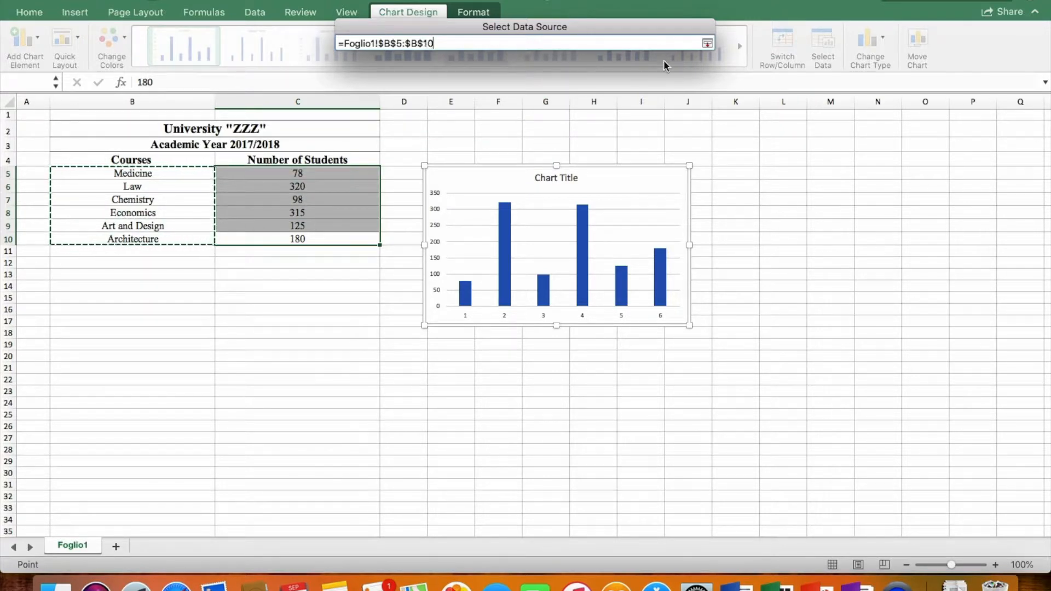
pyautogui.click(708, 43)
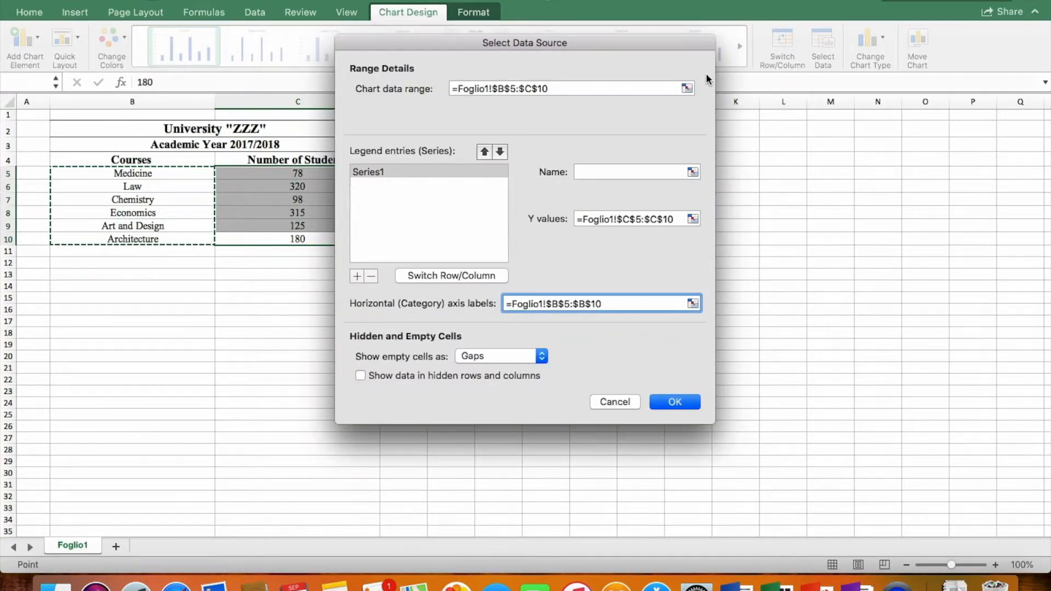
pyautogui.click(673, 403)
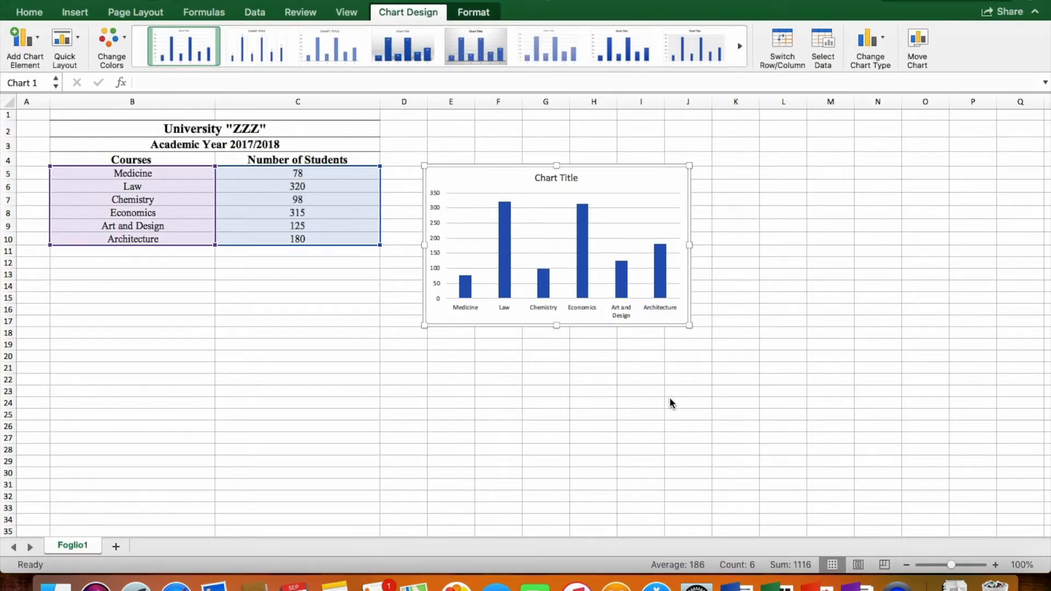
# Step: Change the chart title to University "ZZZ"
pyautogui.click(560, 178)
pyautogui.tripleClick(560, 178)
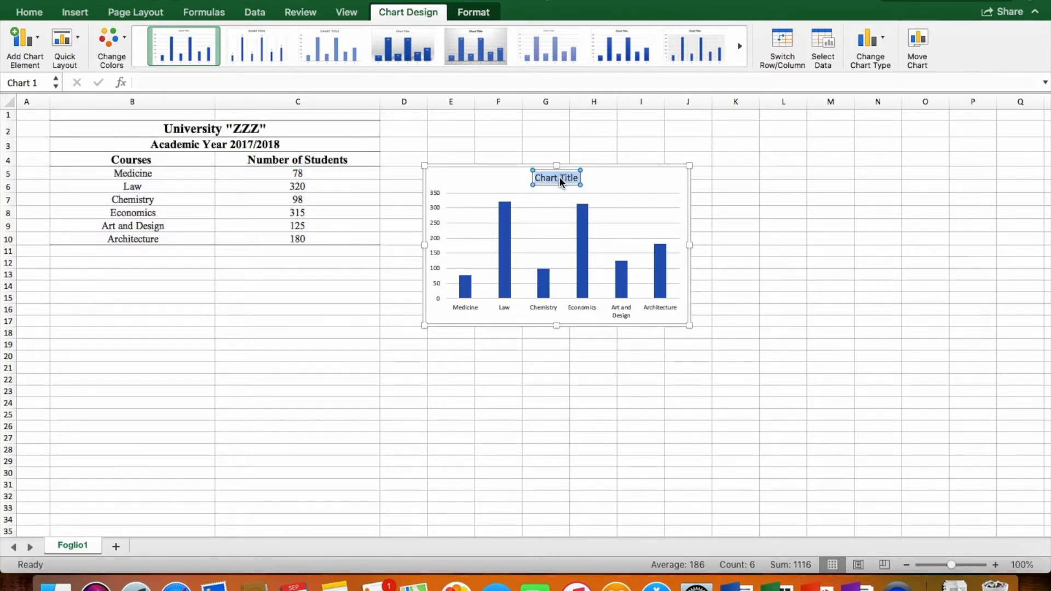
pyautogui.write('University "ZZZ"')
pyautogui.click(789, 172)
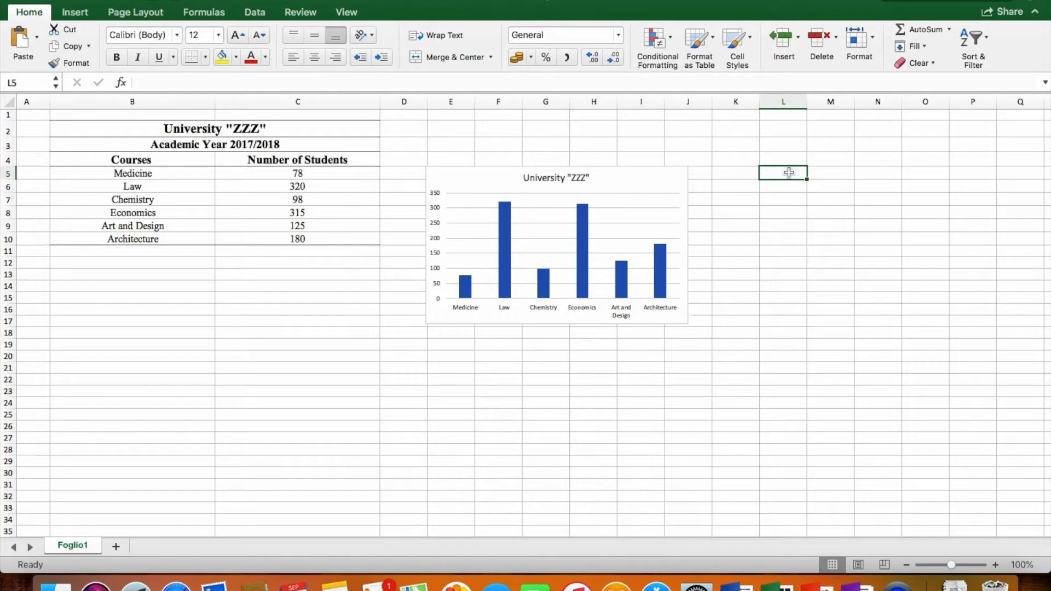
# Step: Add a primary vertical axis title to the chart, keeping its placeholder text
pyautogui.click(663, 184)
pyautogui.doubleClick(663, 185)
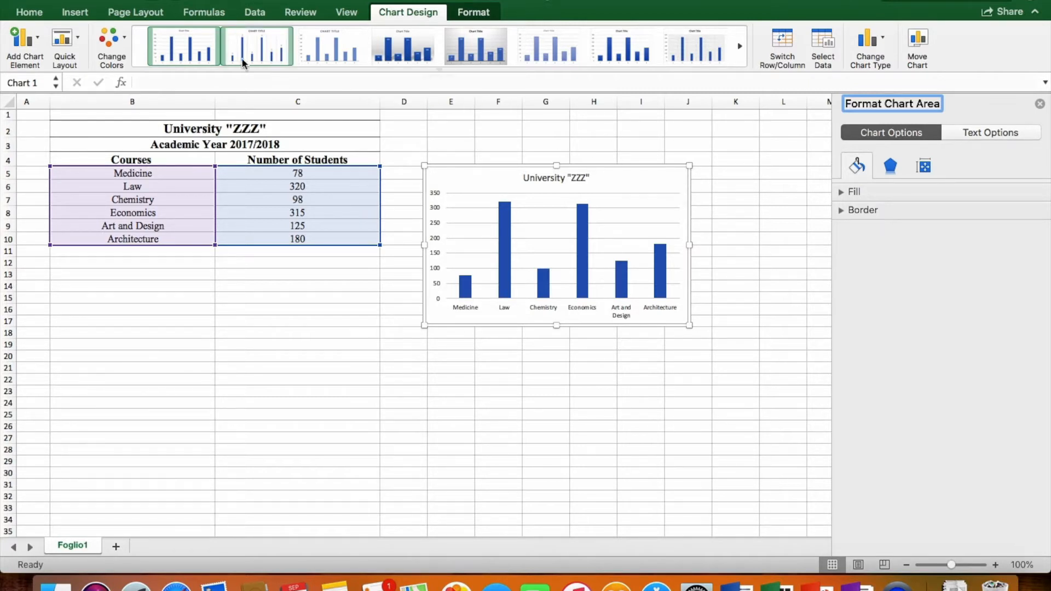
pyautogui.click(26, 40)
pyautogui.moveTo(72, 81)
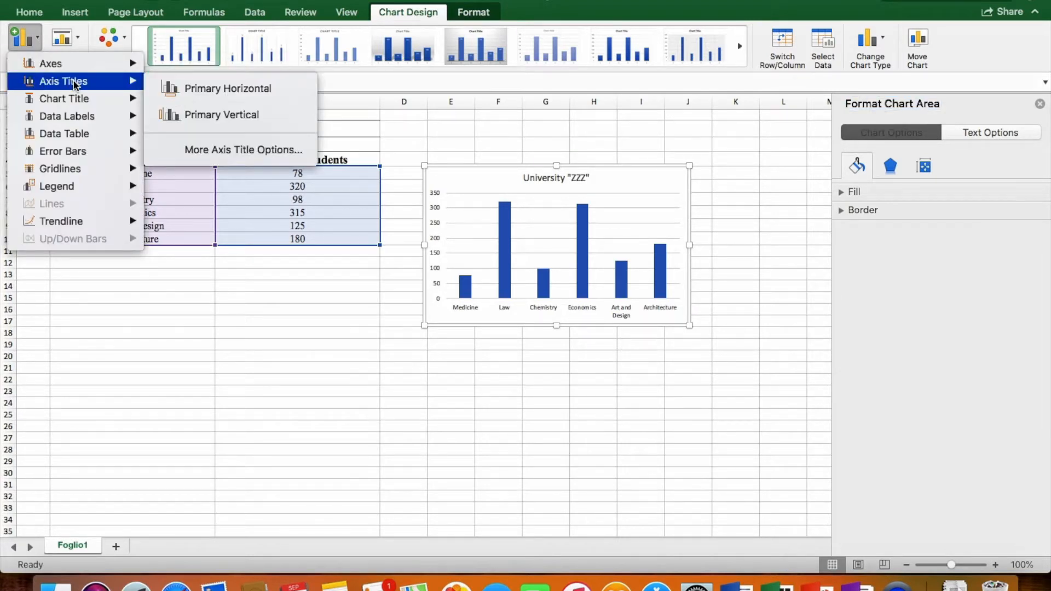
pyautogui.click(185, 116)
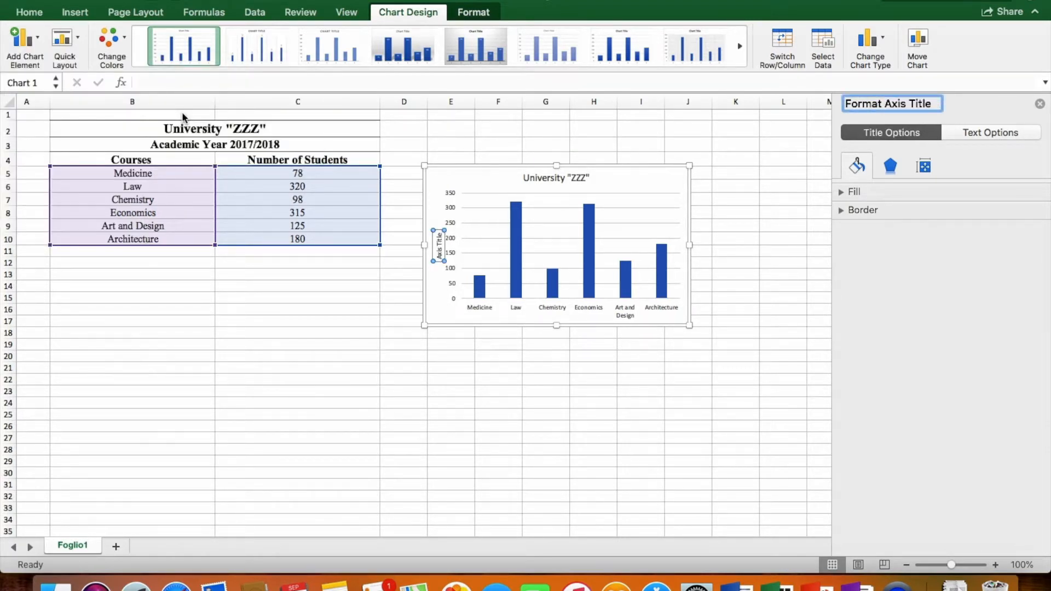
pyautogui.click(411, 135)
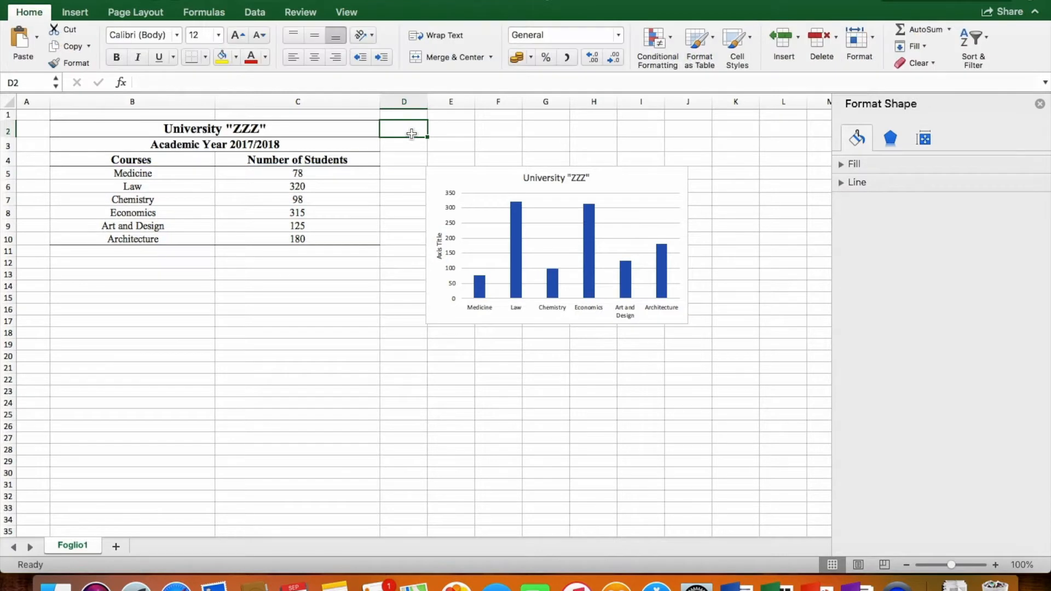
# Step: Add data labels to the chart's columns at the Inside Base position
pyautogui.click(491, 175)
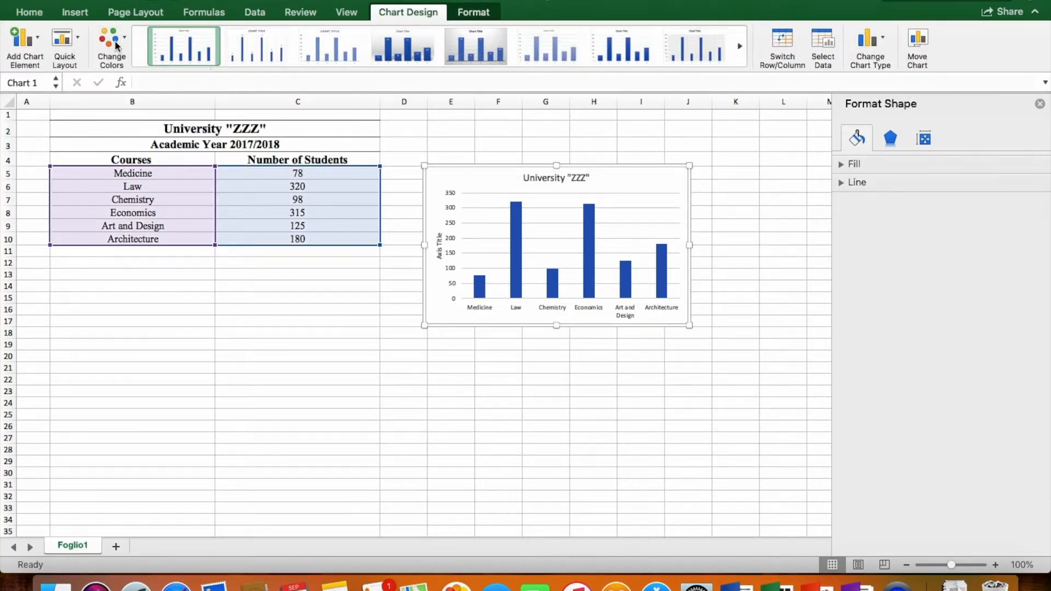
pyautogui.click(31, 48)
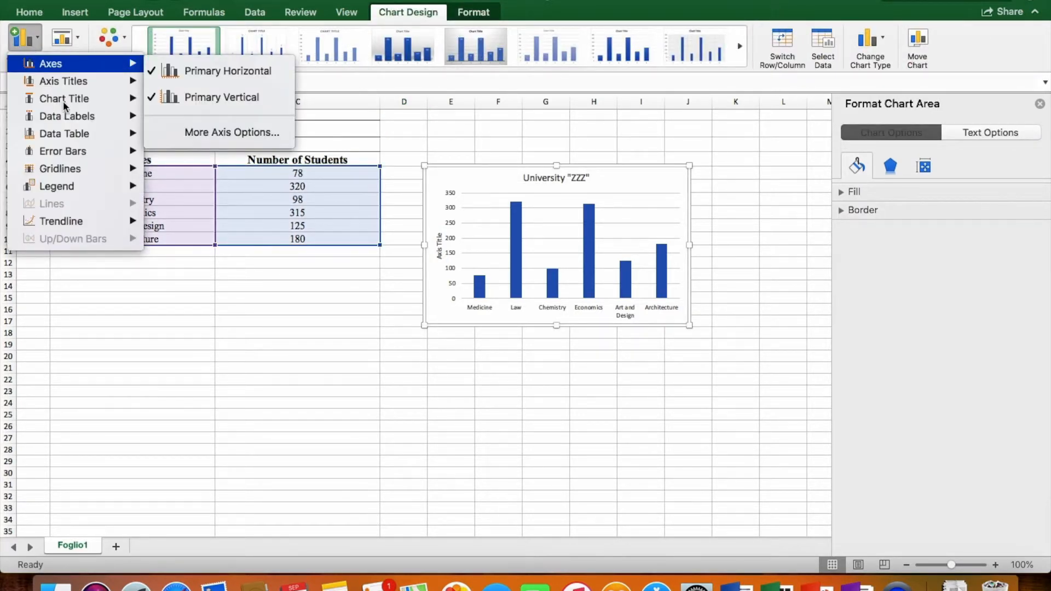
pyautogui.moveTo(82, 119)
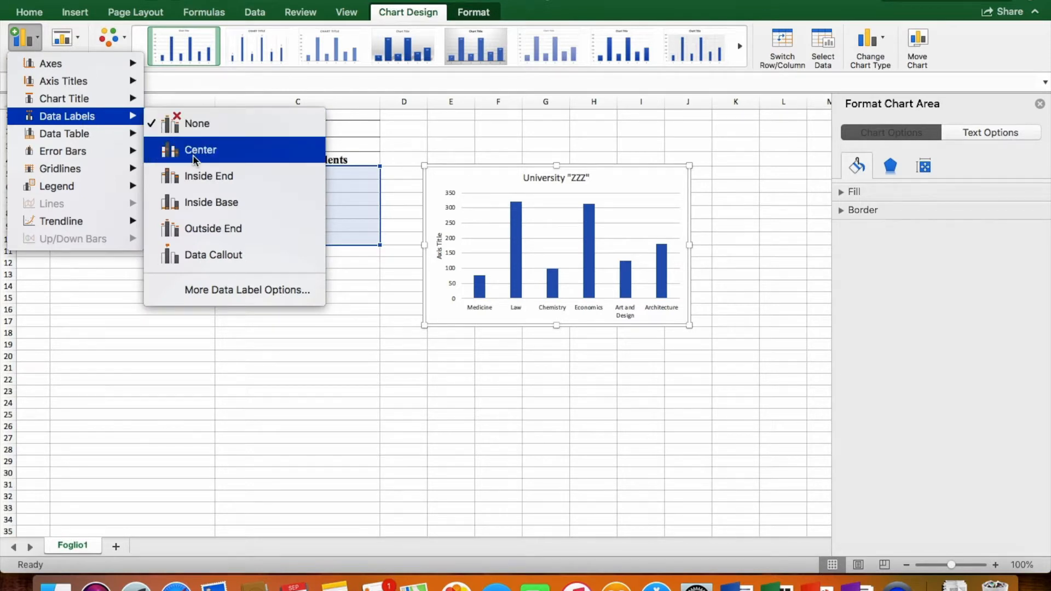
pyautogui.click(204, 204)
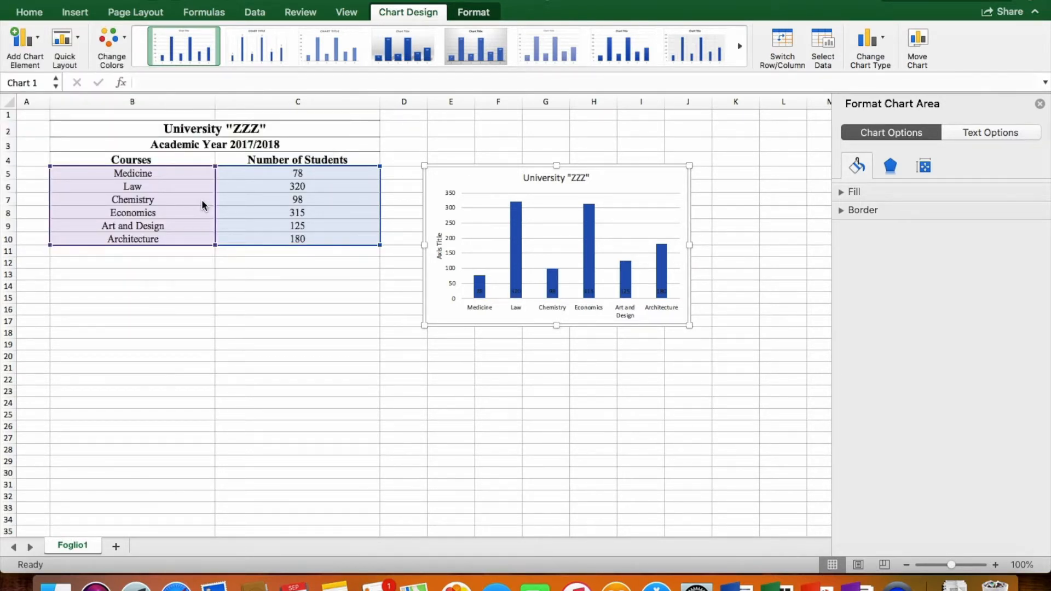
# Step: Add a data table without legend keys to the chart
pyautogui.click(33, 43)
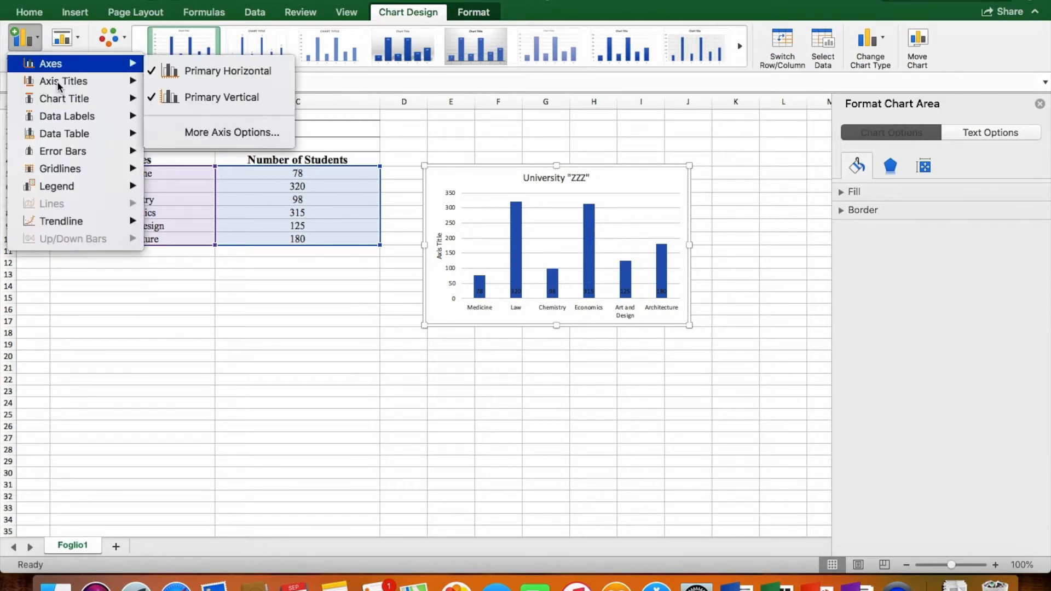
pyautogui.moveTo(72, 131)
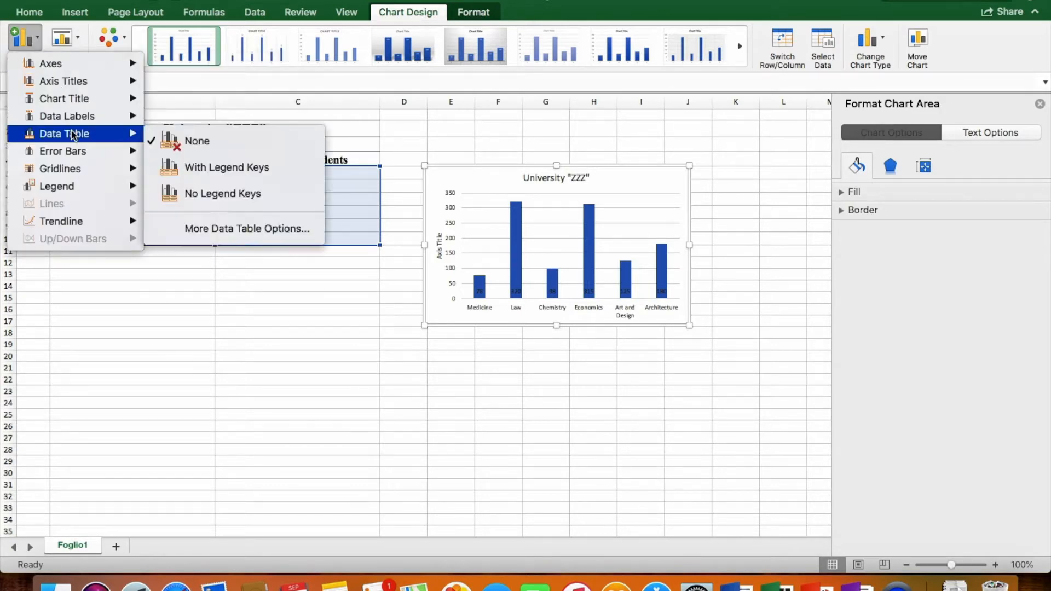
pyautogui.click(177, 189)
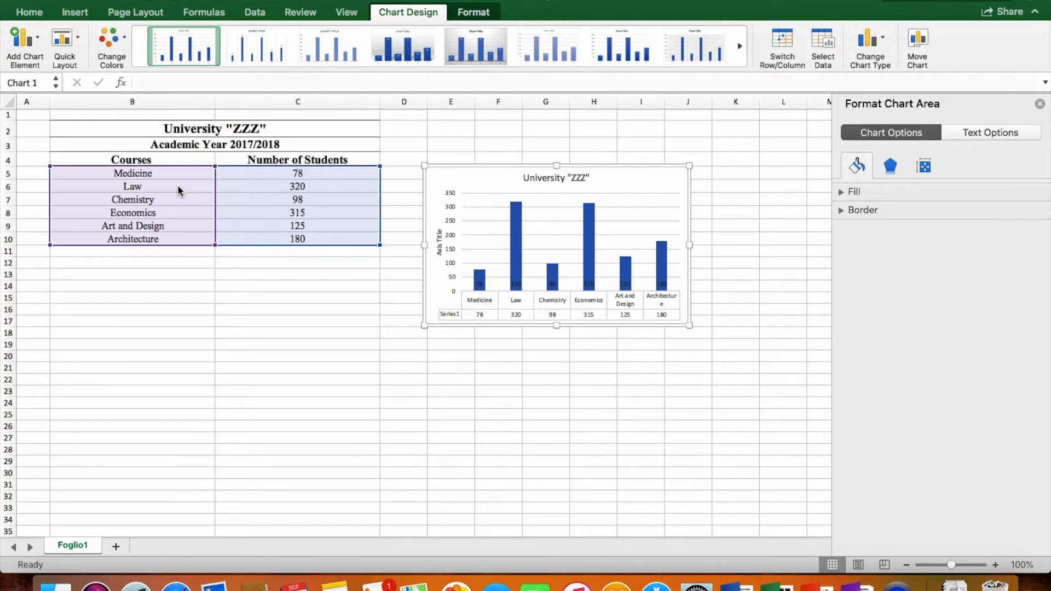
# Step: Apply the quick layout with a data table and legend keys to the chart, and recolour its columns orange
pyautogui.click(67, 39)
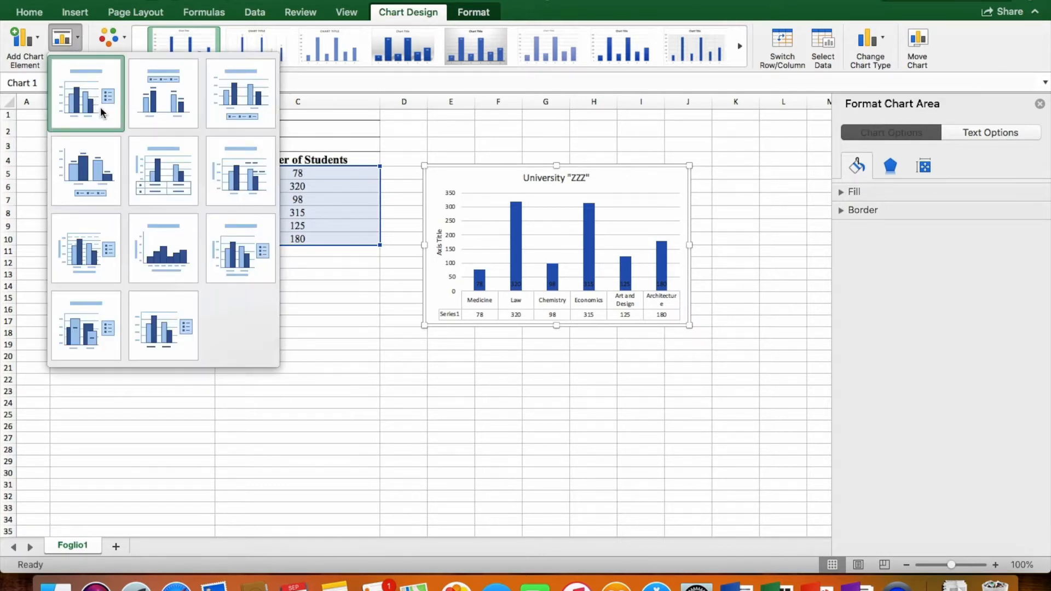
pyautogui.click(156, 177)
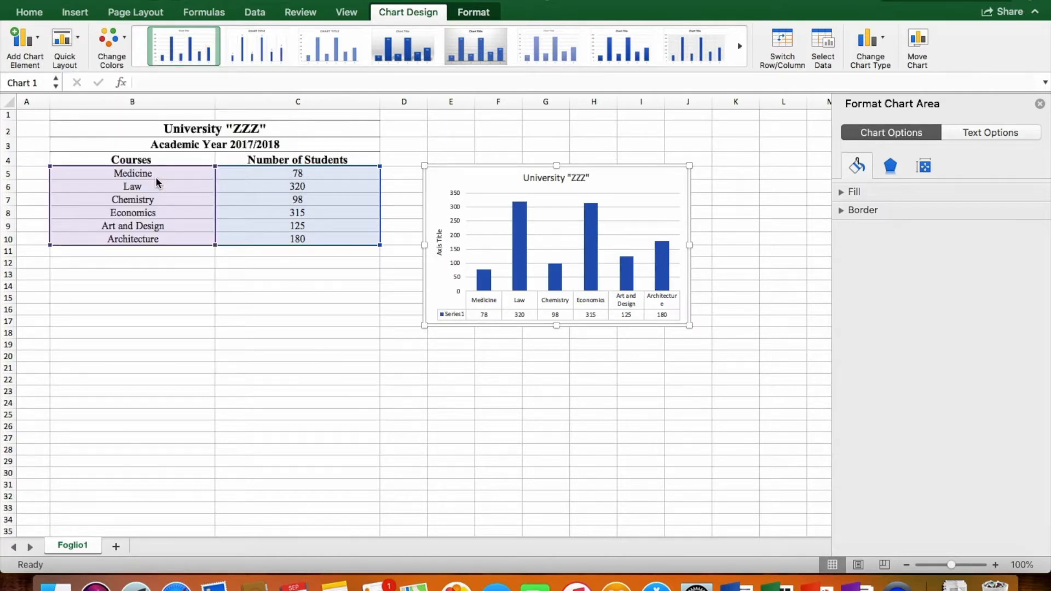
pyautogui.click(112, 39)
pyautogui.click(138, 126)
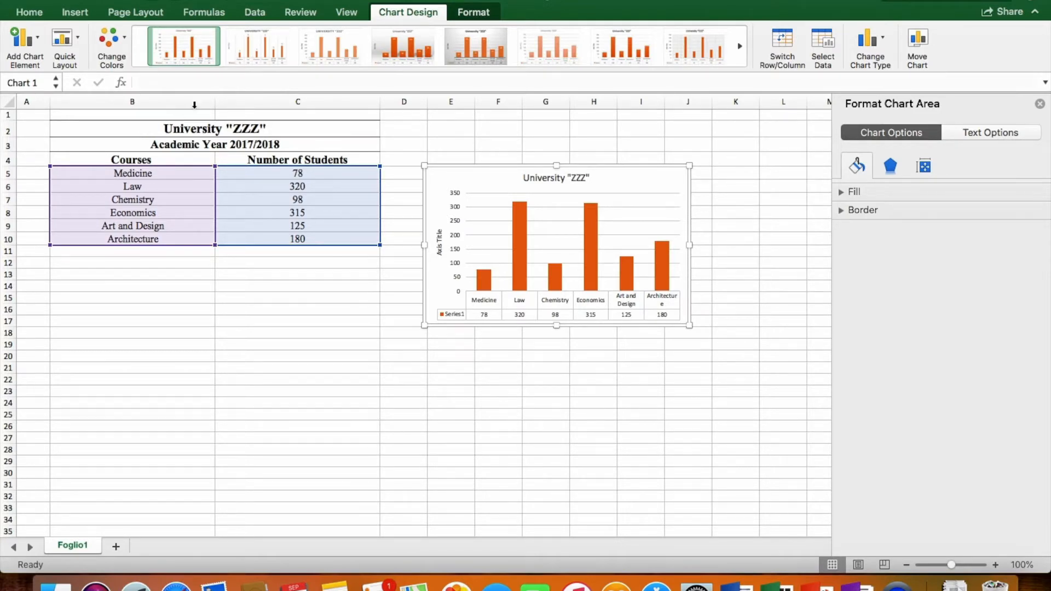
# Step: Apply the dark-background chart style, and give the chart area the gray filled theme shape style with a white outline
pyautogui.click(441, 70)
pyautogui.click(259, 272)
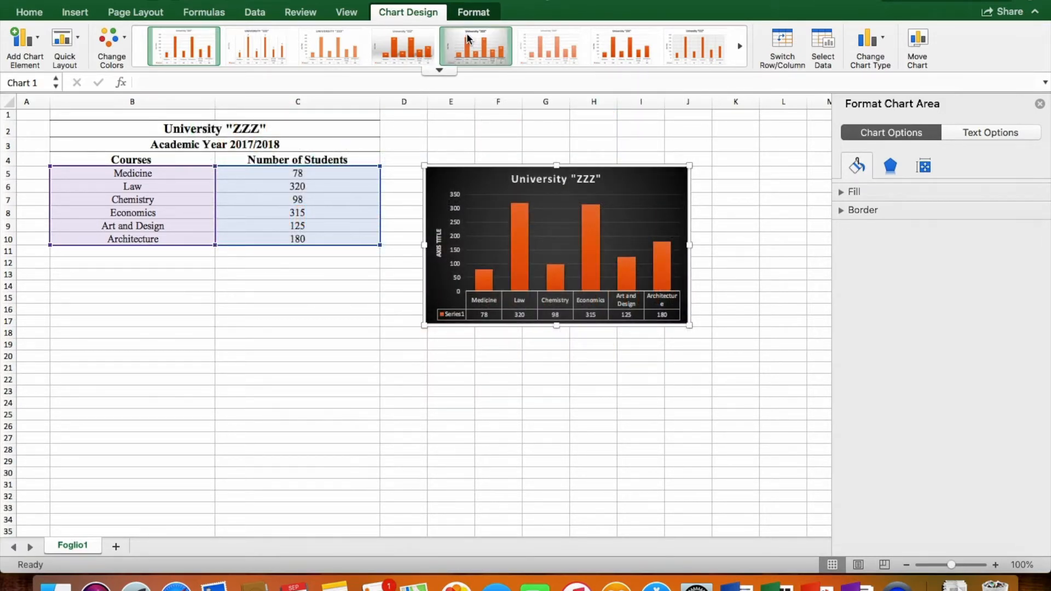
pyautogui.click(474, 12)
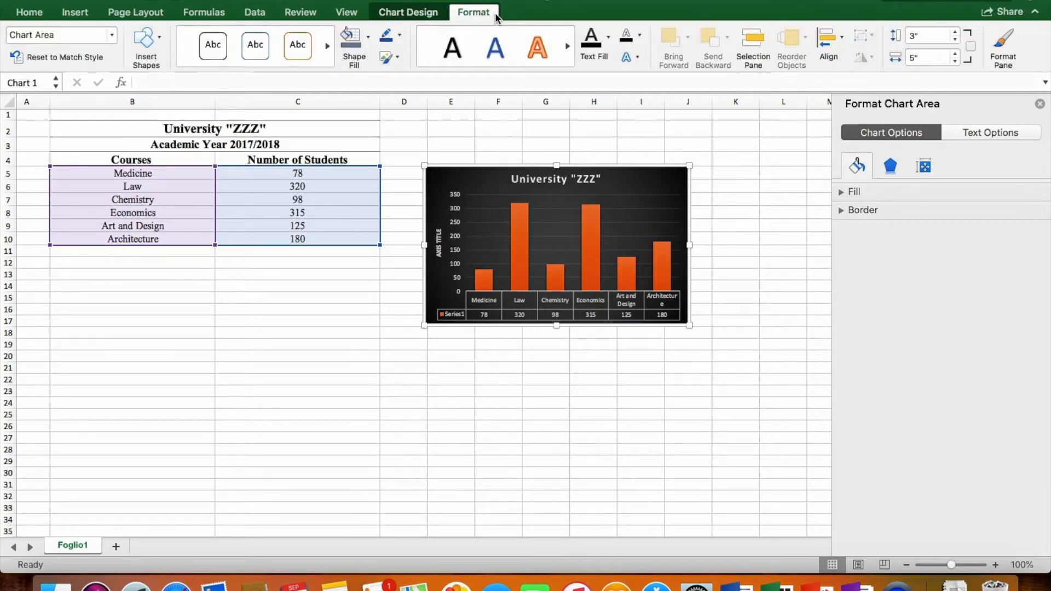
pyautogui.click(258, 74)
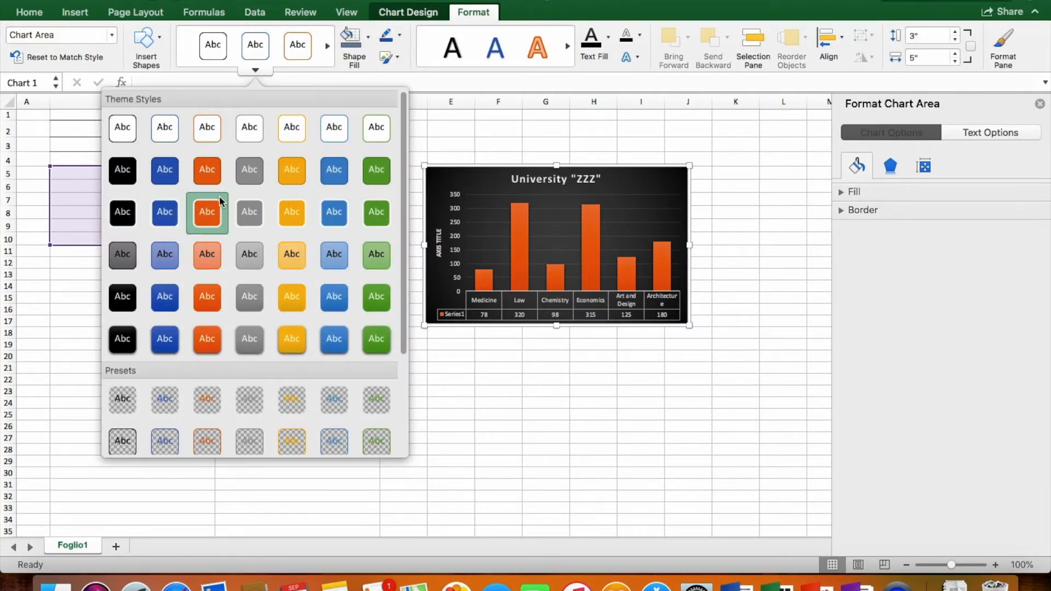
pyautogui.click(238, 208)
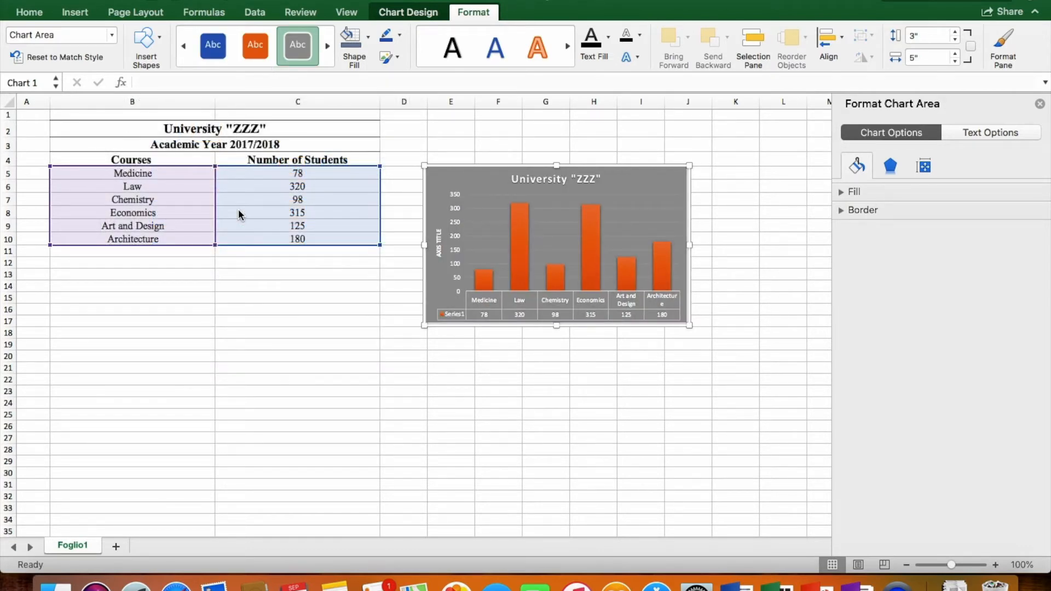
# Step: Fill the chart area with a darker gray shade of white and apply the plain black WordArt style to its text
pyautogui.click(368, 37)
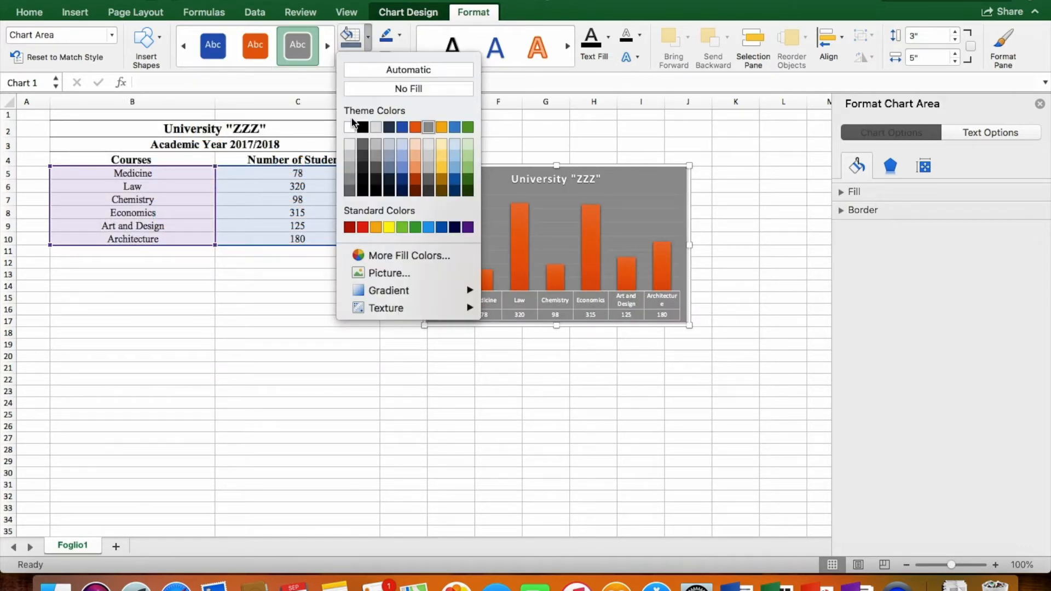
pyautogui.click(346, 184)
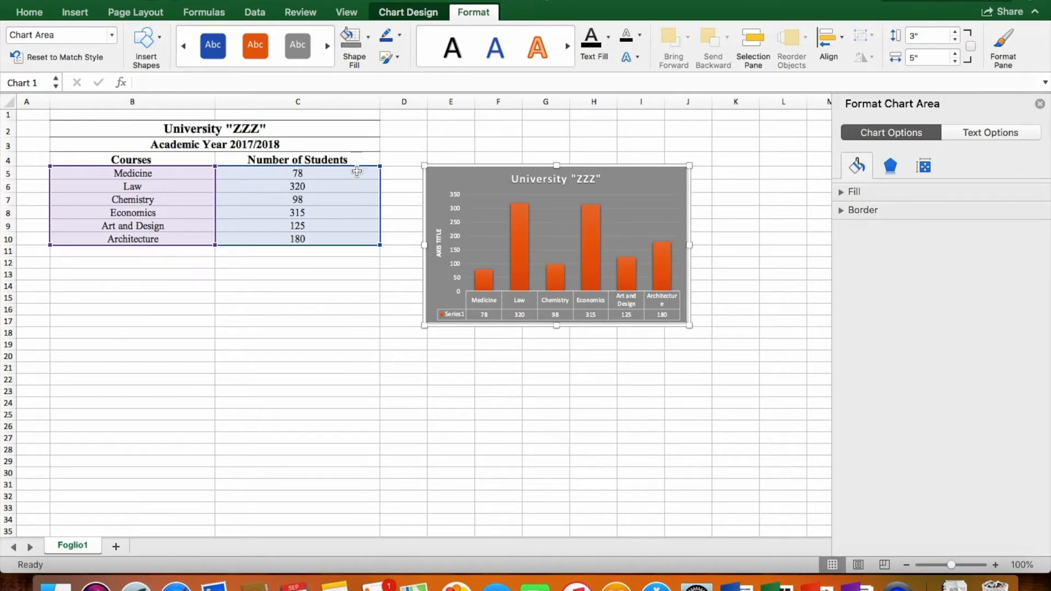
pyautogui.click(496, 69)
pyautogui.click(413, 117)
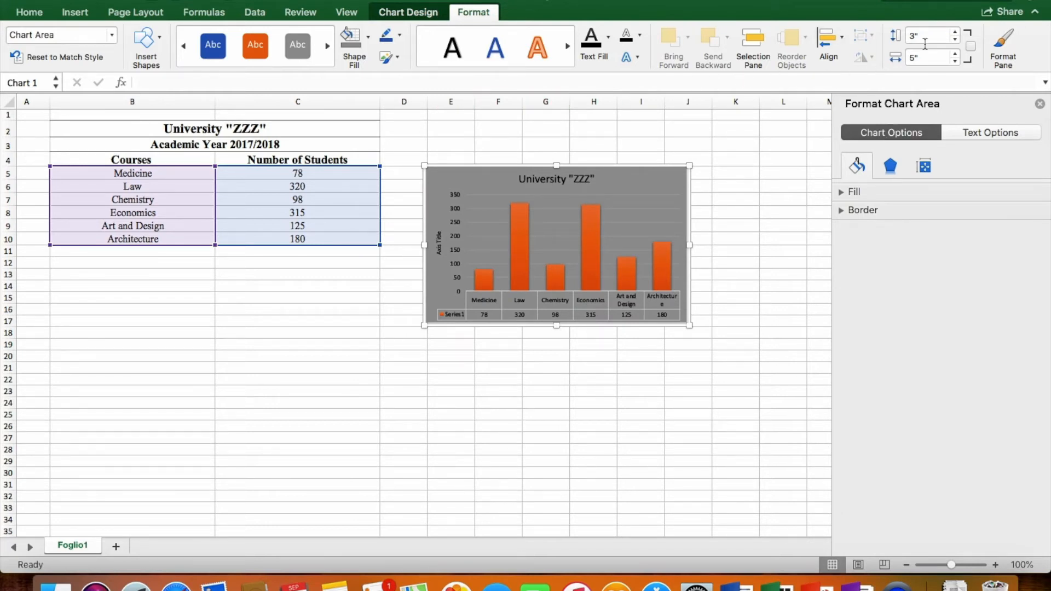
# Step: Resize the chart to 2.7 inches high and 5.9 inches wide
pyautogui.click(957, 38)
pyautogui.click(957, 38)
pyautogui.click(958, 38)
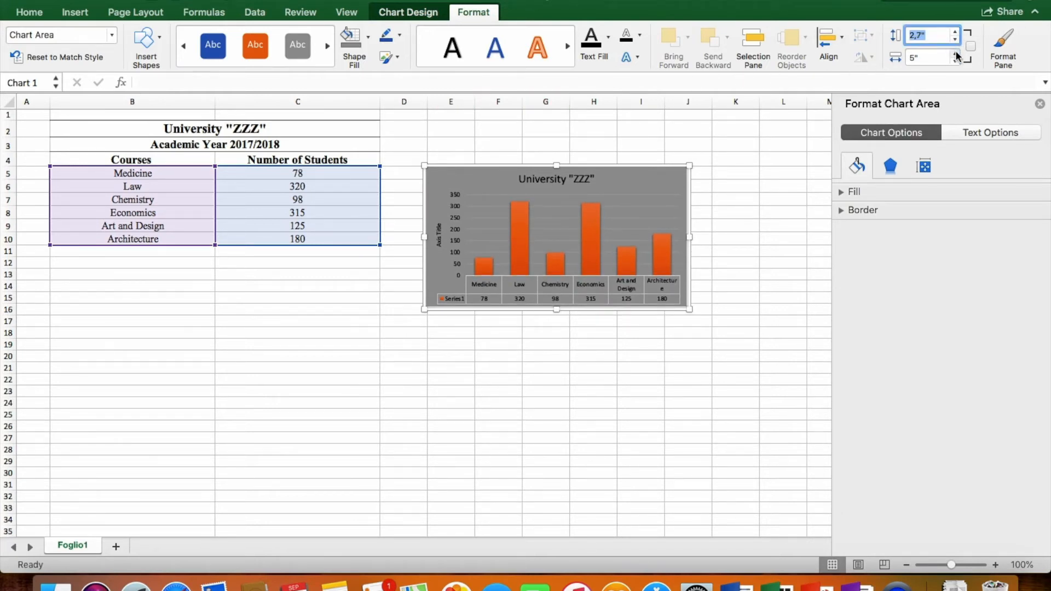
pyautogui.click(957, 53)
pyautogui.click(957, 54)
pyautogui.click(957, 53)
pyautogui.click(957, 54)
pyautogui.click(957, 53)
pyautogui.click(957, 54)
pyautogui.click(957, 54)
pyautogui.click(957, 53)
pyautogui.click(957, 54)
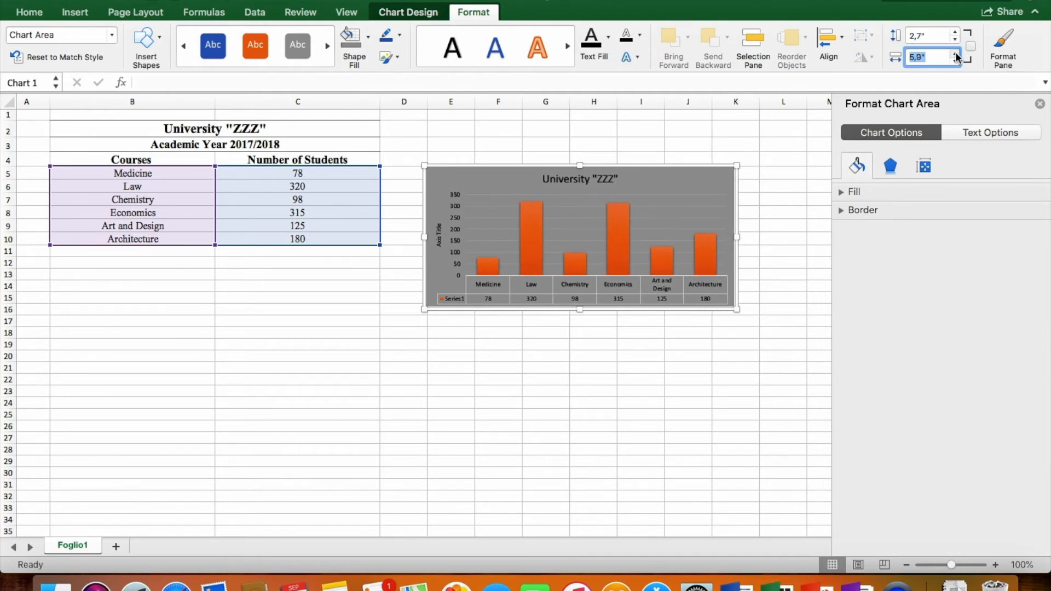
pyautogui.click(778, 242)
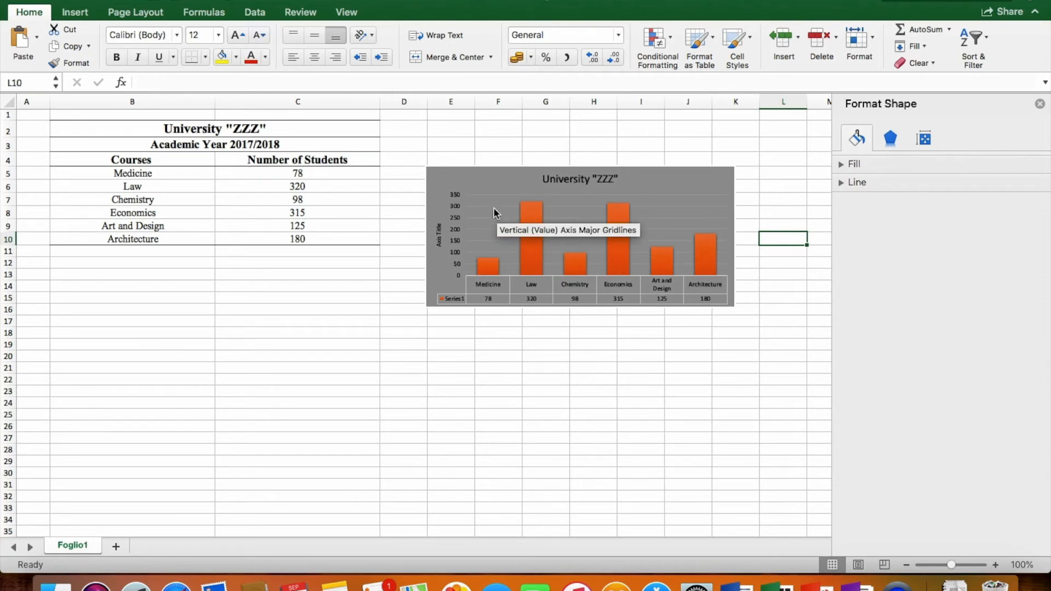
# Step: Set the maximum bound of the chart's vertical axis to 400
pyautogui.click(459, 200)
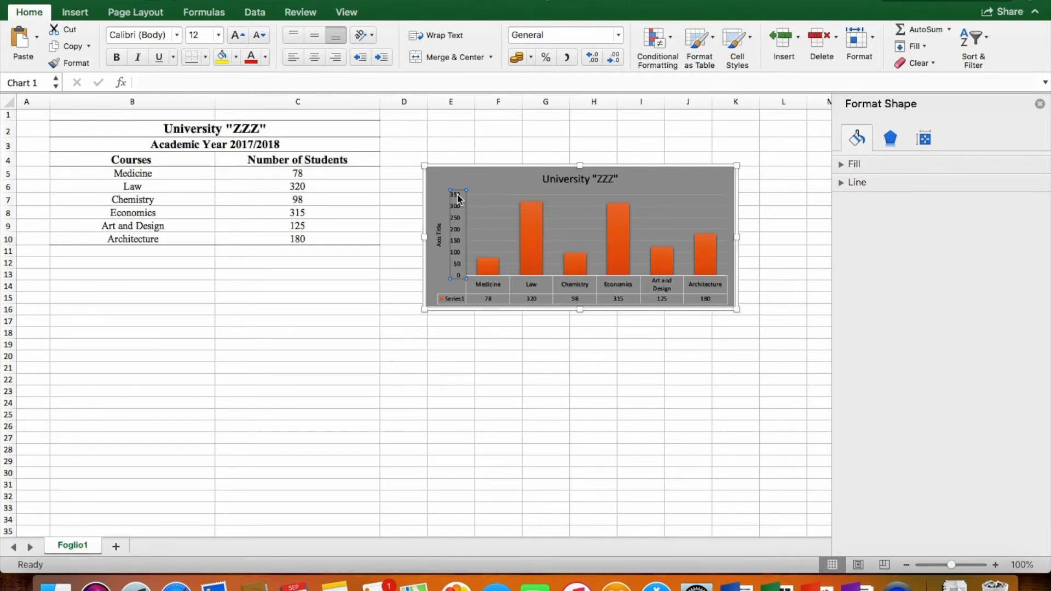
pyautogui.rightClick(459, 199)
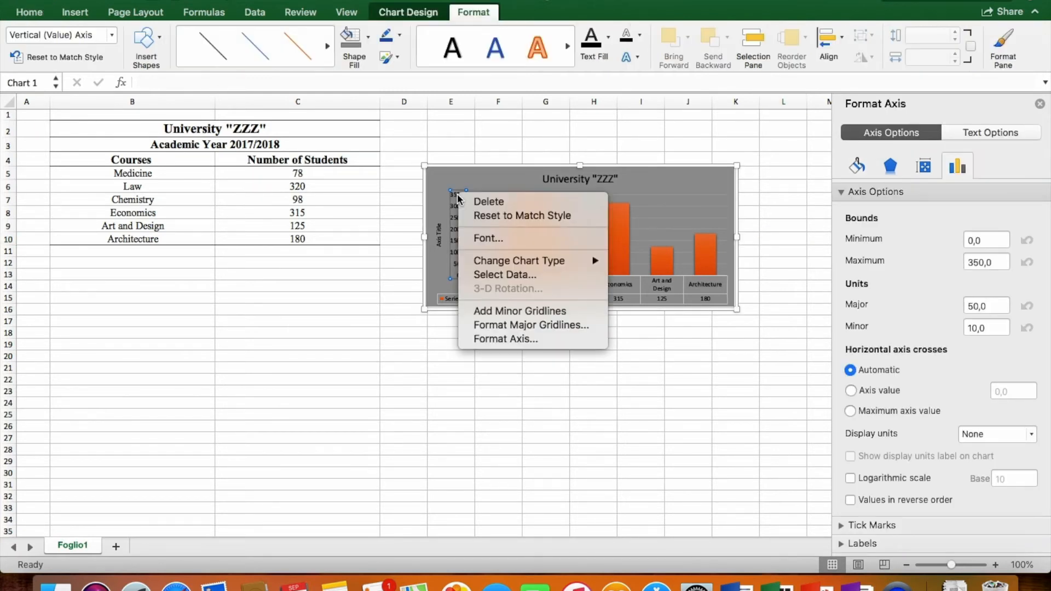
pyautogui.click(529, 339)
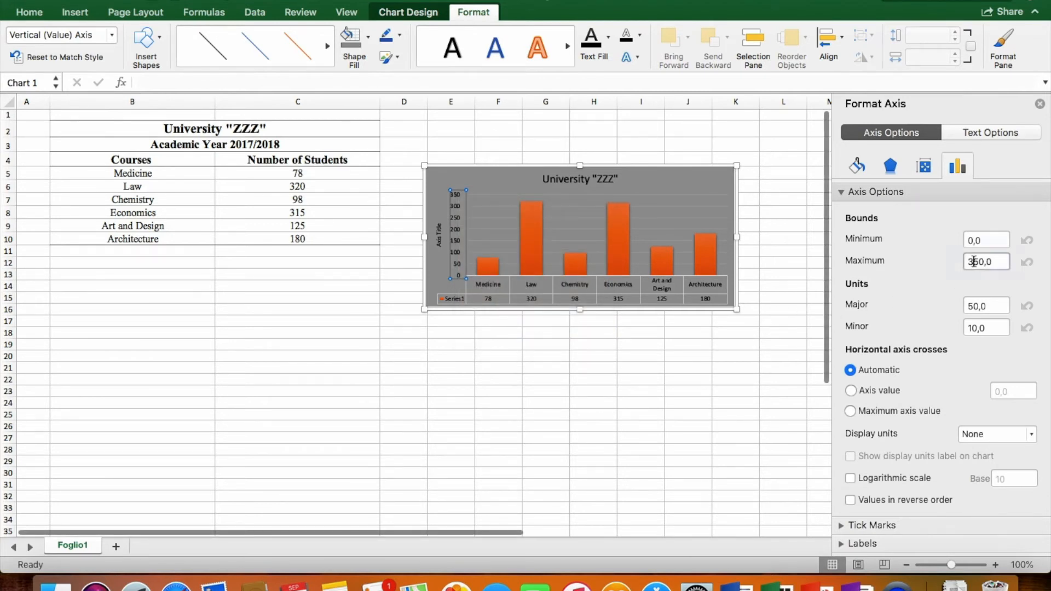
pyautogui.click(973, 262)
pyautogui.write('400')
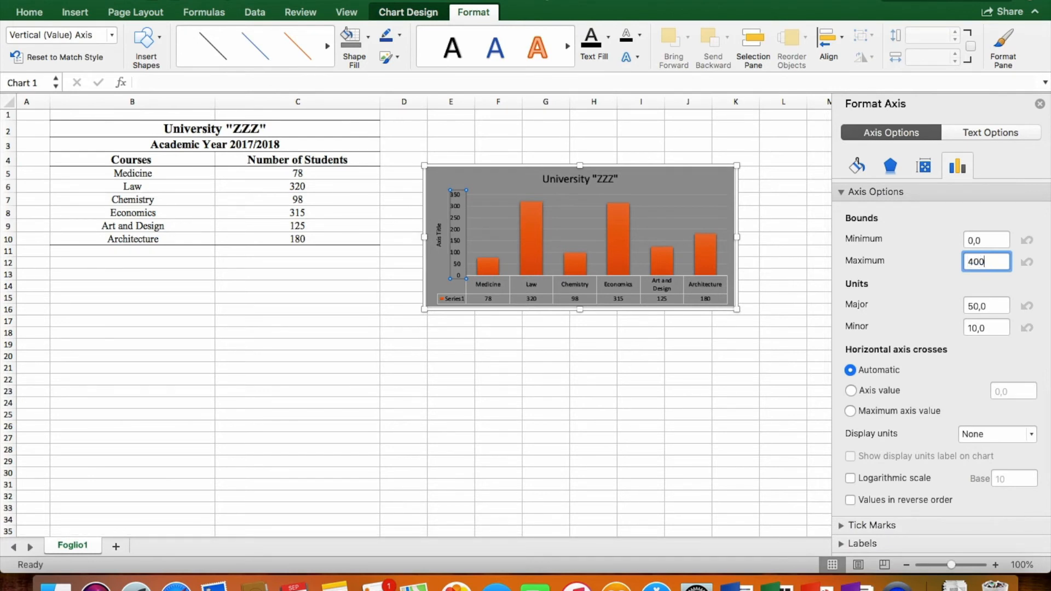
pyautogui.press('Return')
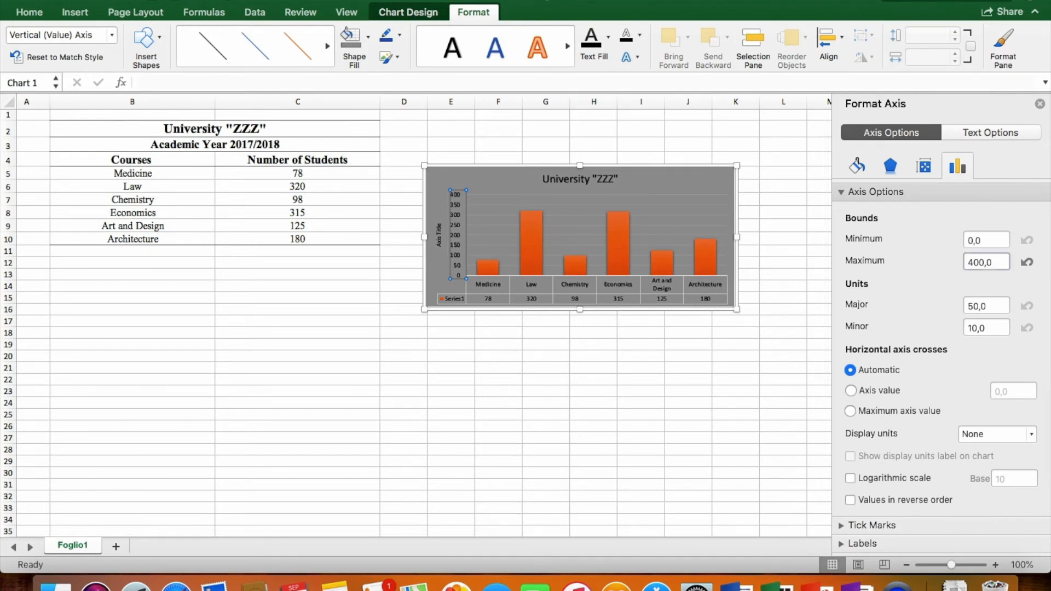
# Step: Set the label position of the vertical axis to Low
pyautogui.scroll(-2, 898, 405)
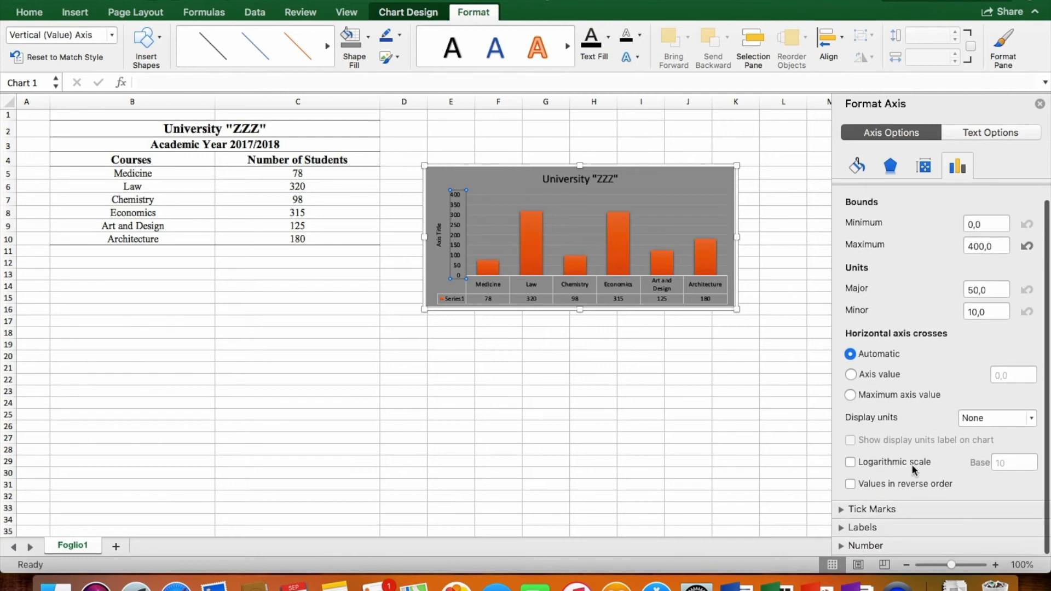
pyautogui.click(846, 529)
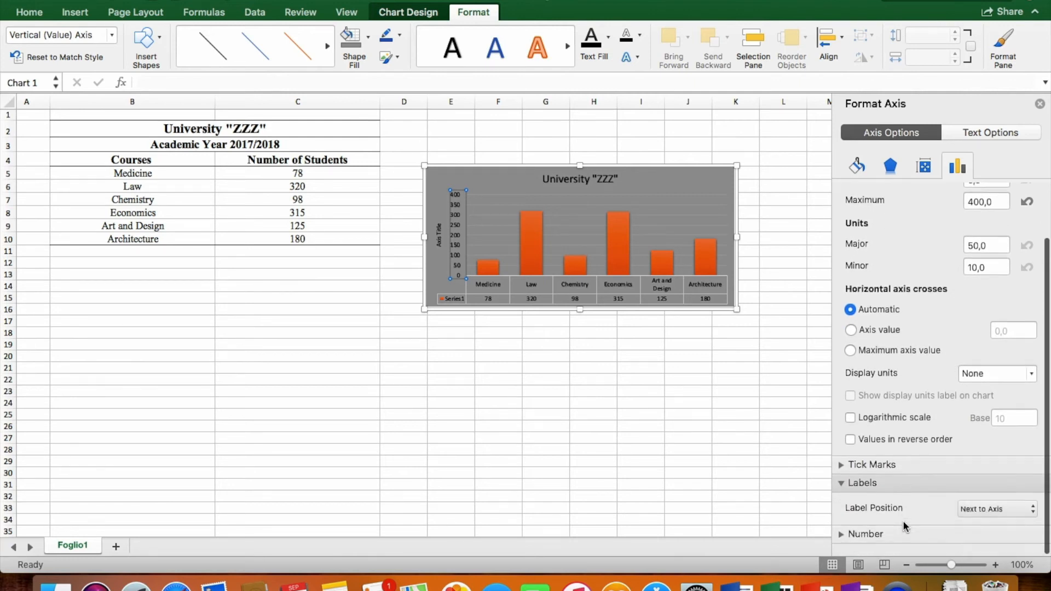
pyautogui.click(973, 520)
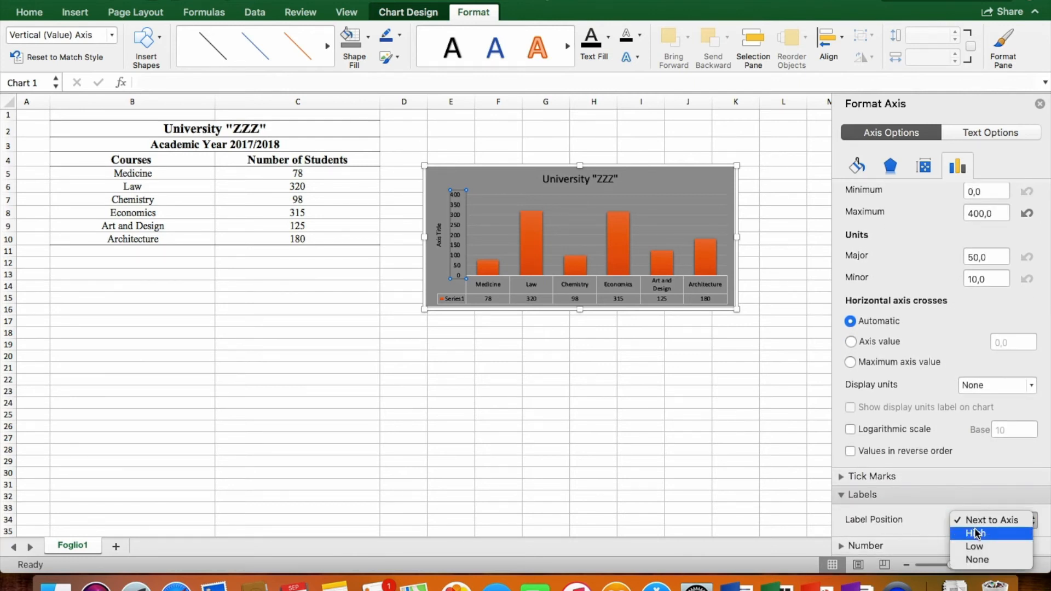
pyautogui.click(976, 547)
# Step: Change the number format category of the vertical axis labels to Number
pyautogui.scroll(-2, 911, 503)
pyautogui.click(845, 545)
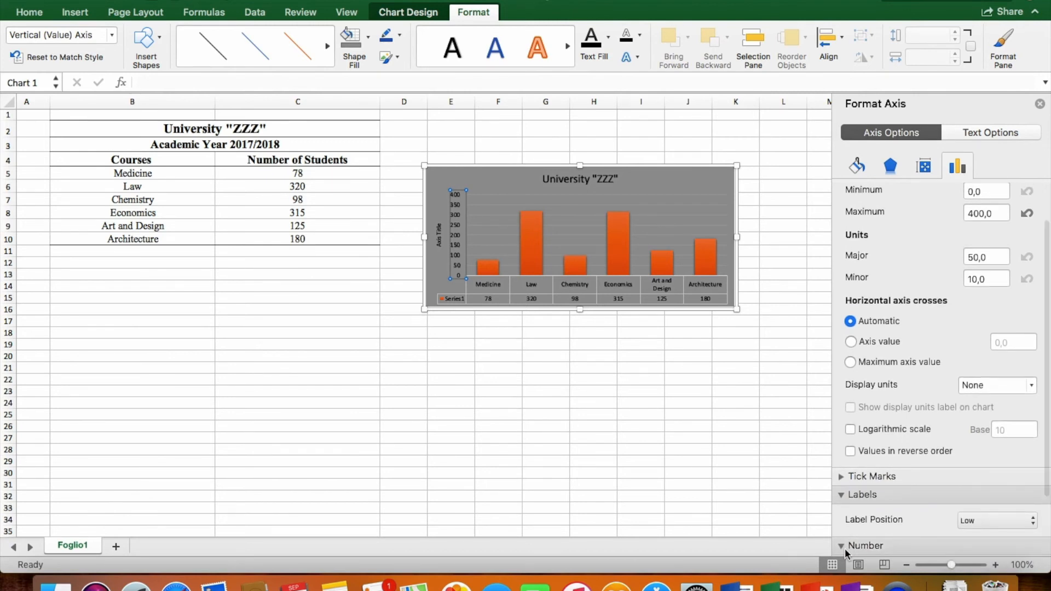
pyautogui.scroll(-3, 902, 546)
pyautogui.click(909, 501)
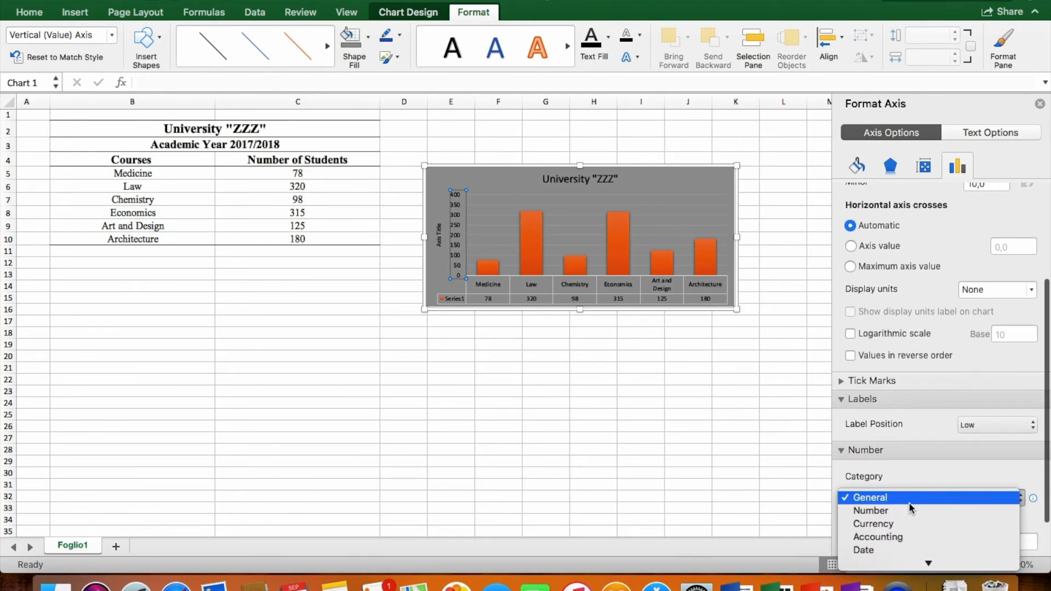
pyautogui.click(899, 514)
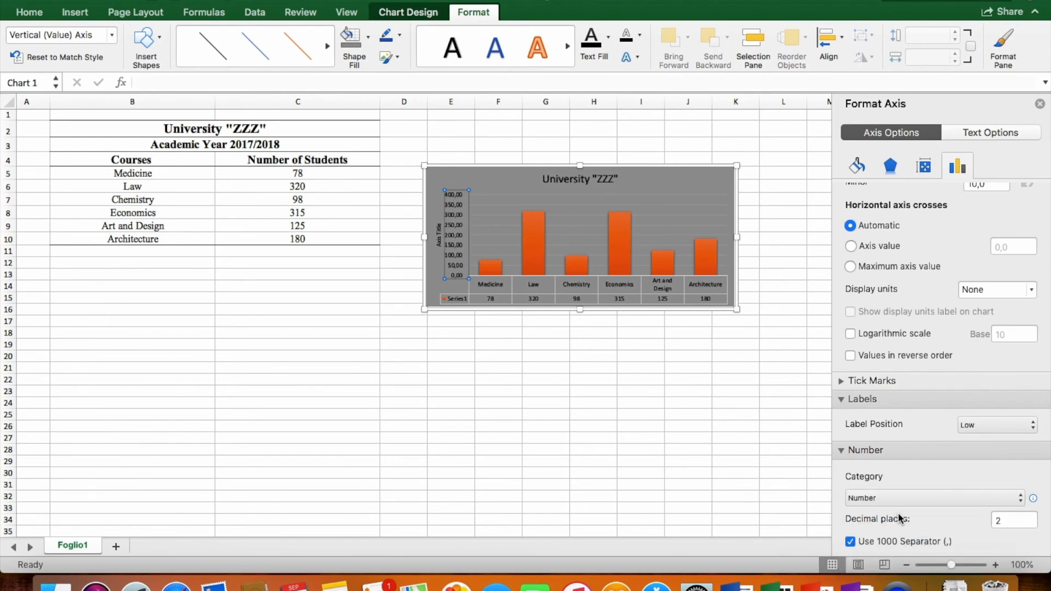